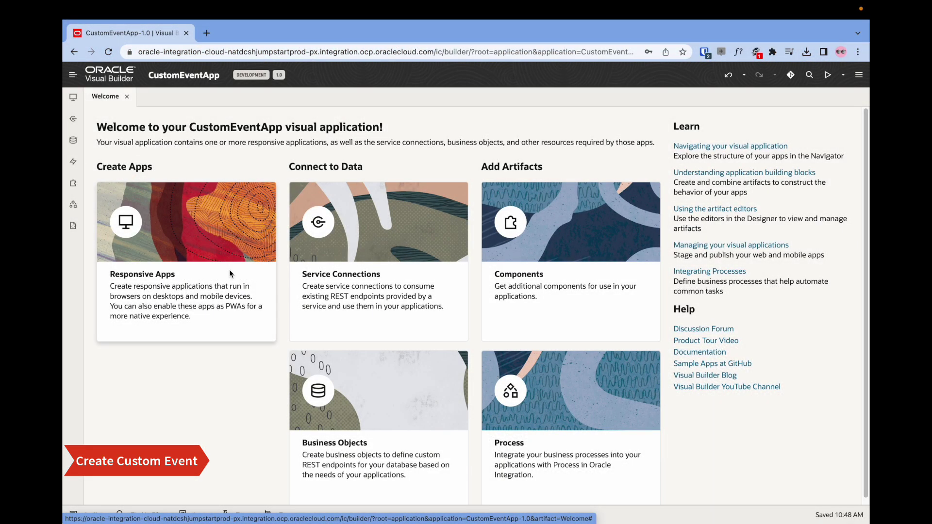
- Open the main-start page and view its CustomEvent custom event with the customDataObject payload
left_click(73, 97)
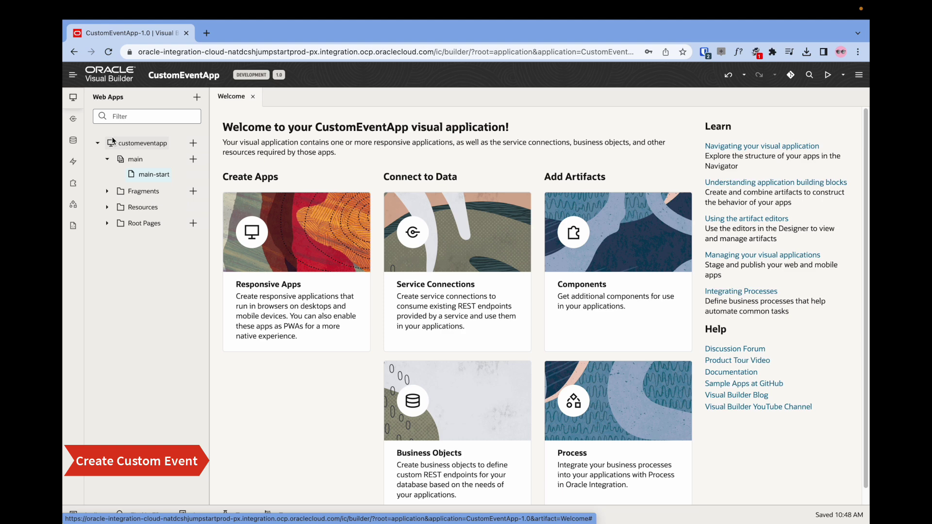
left_click(139, 175)
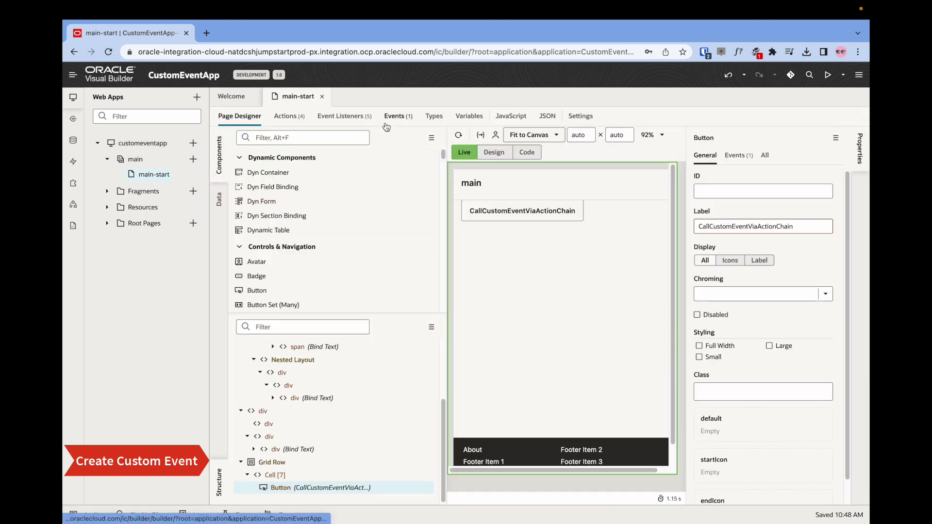
left_click(396, 118)
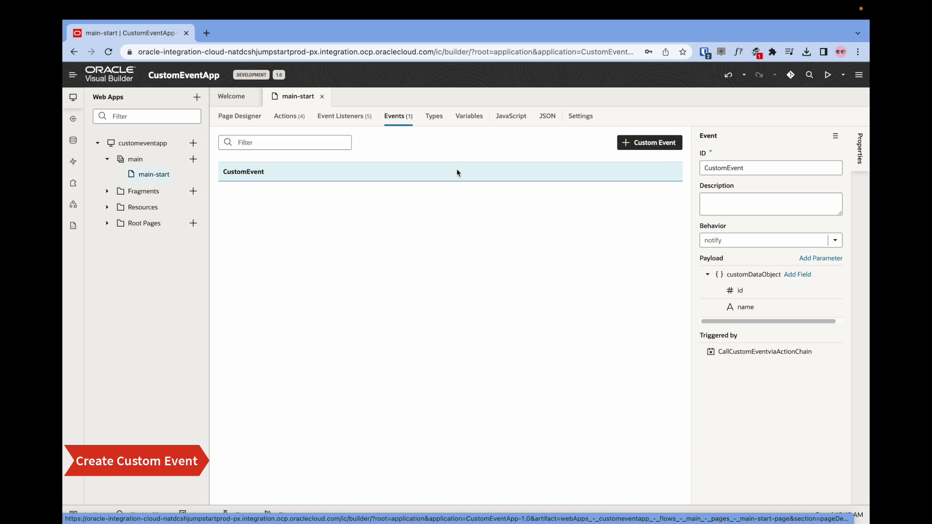
mouse_move(765, 307)
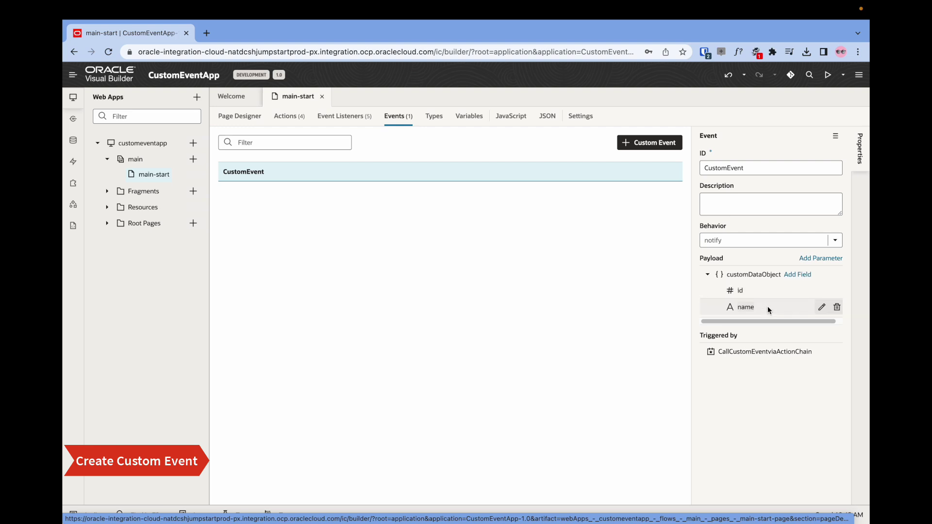
- Review the page's event listeners without adding one, and select the CustomEvent listener
left_click(357, 120)
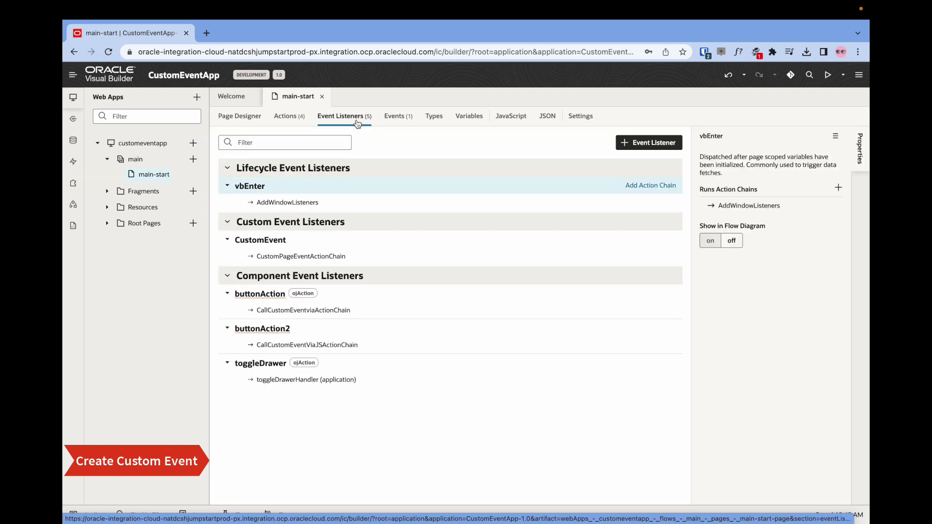
left_click(651, 144)
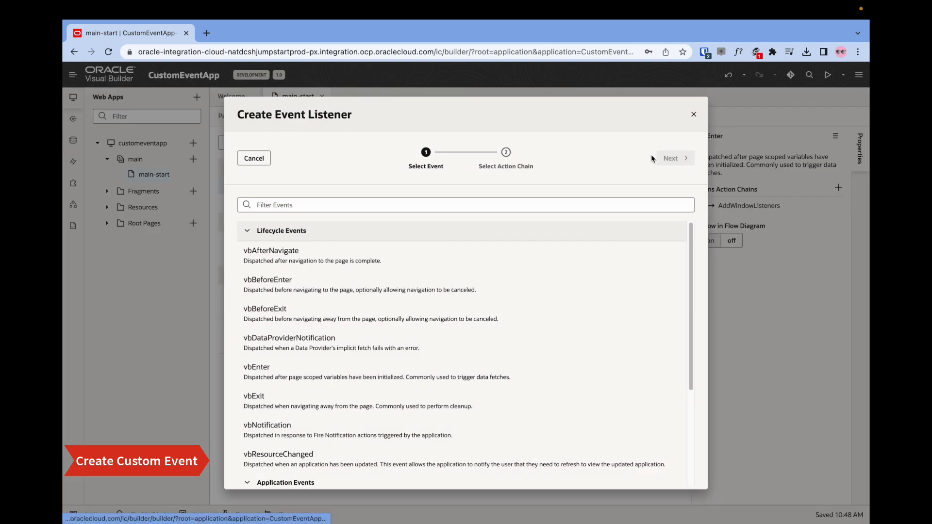
scroll(386, 378, "down", 5)
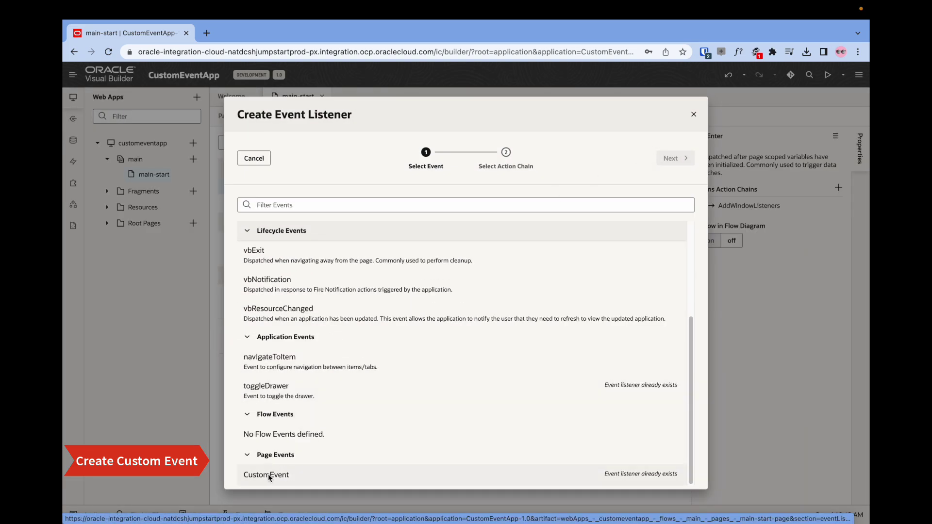
left_click(692, 115)
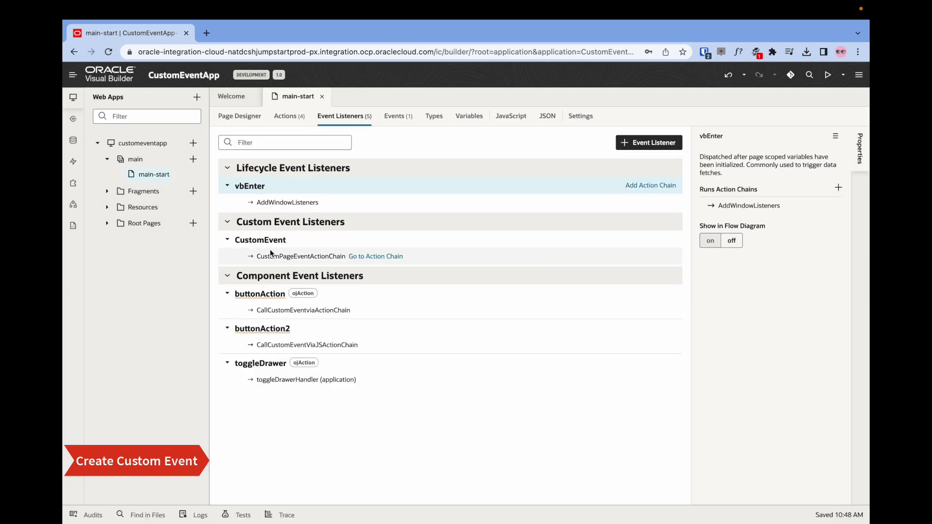
left_click(299, 246)
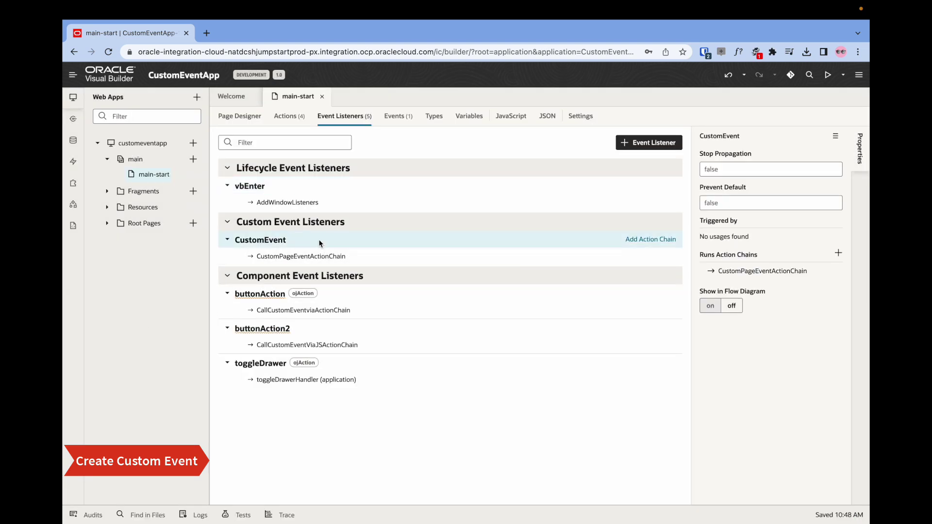
- Open CustomPageEventActionChain and check that its notification shows the payload's id and name
mouse_move(301, 257)
left_click(375, 258)
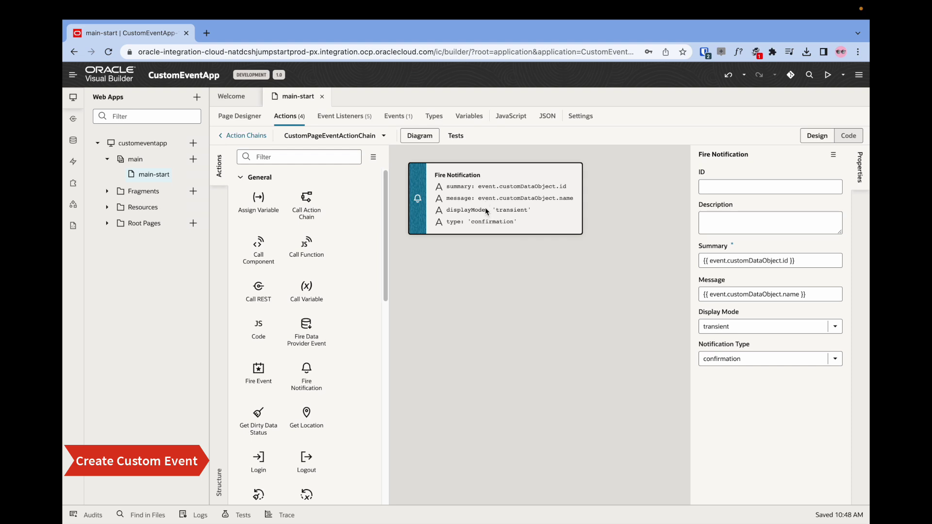
mouse_move(770, 260)
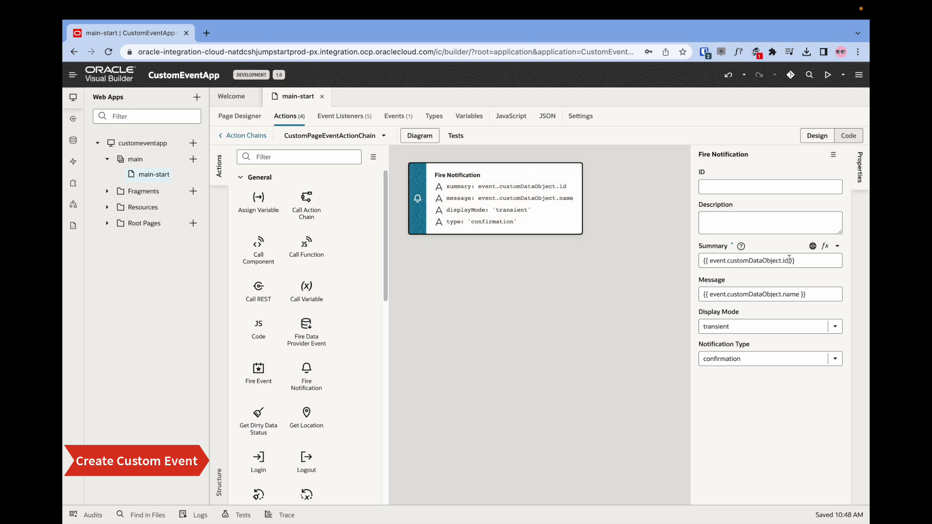
left_click_drag(764, 294, 808, 294)
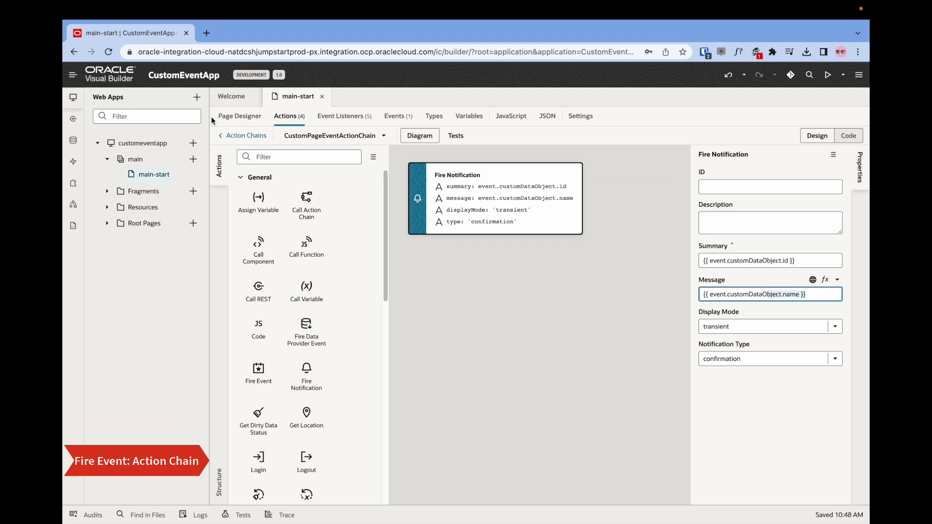
left_click(237, 117)
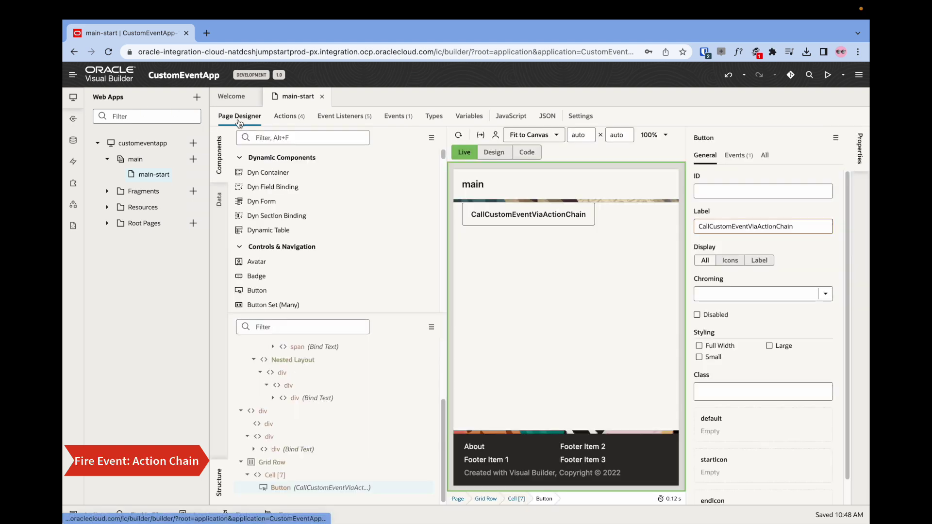
- Inspect CallCustomEventviaActionChain's Fire Event payload: customDataObject with id 123 and name 'This is custom event'
left_click(76, 98)
left_click(633, 138)
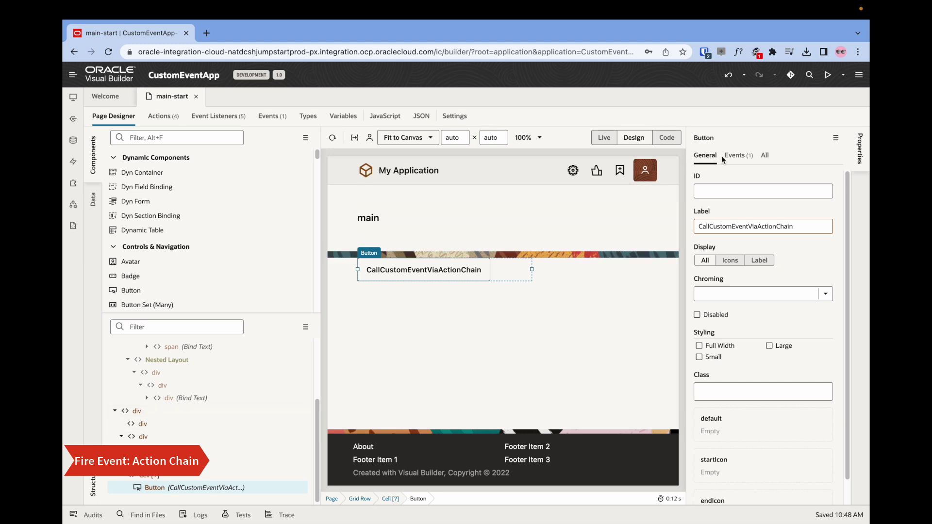
left_click(737, 156)
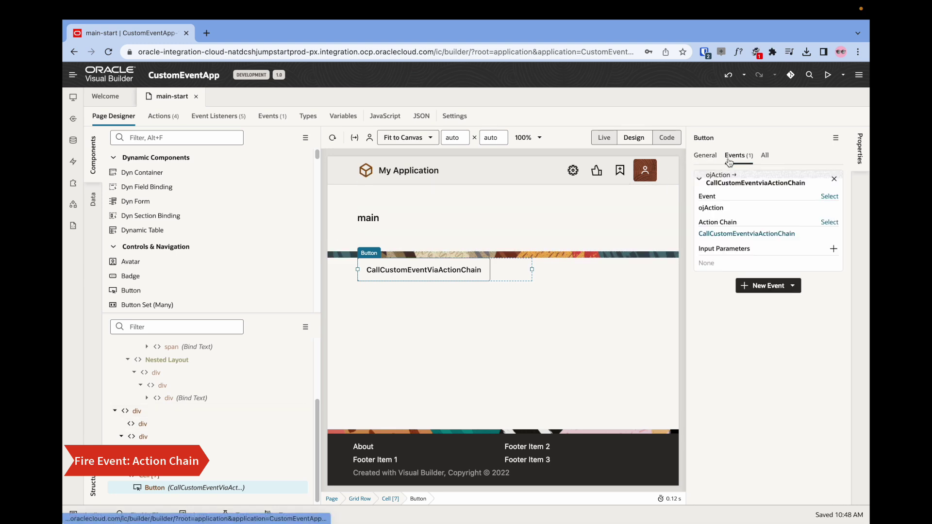
left_click(728, 234)
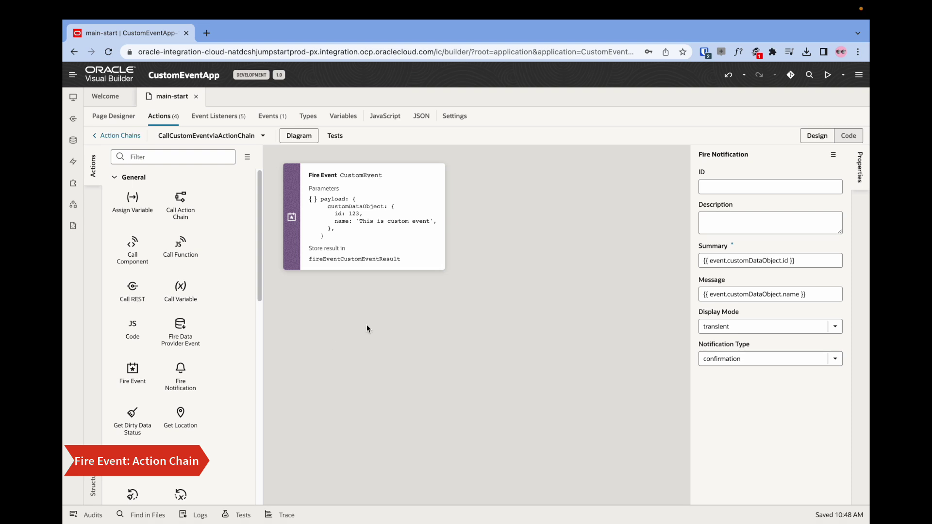
left_click(392, 262)
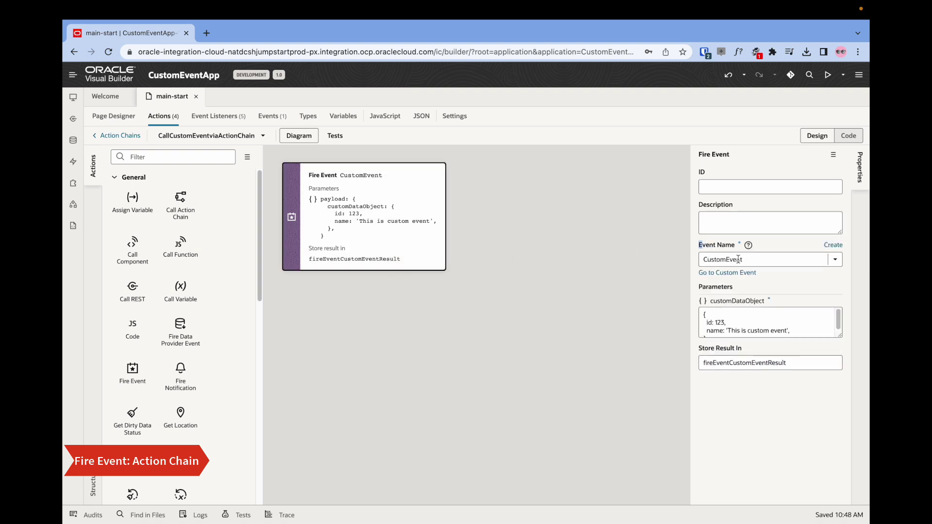
left_click_drag(840, 336, 849, 380)
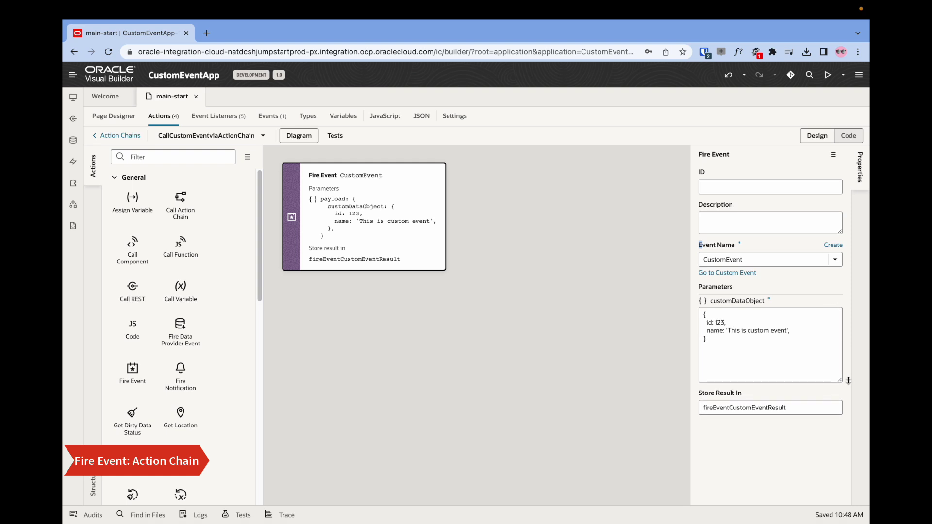
left_click(720, 348)
key("ctrl+a")
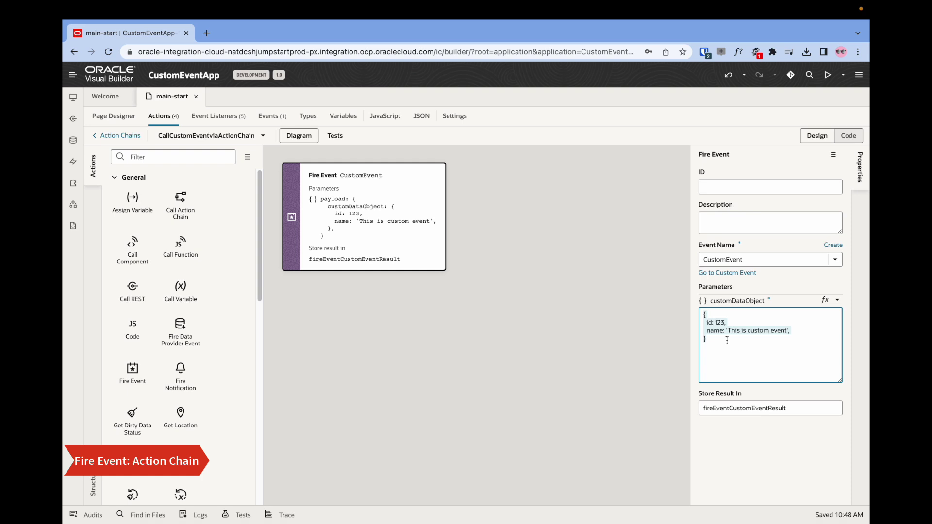
- Preview main-start live and fire CustomEvent with the CallCustomEventViaActionChain button
left_click(126, 119)
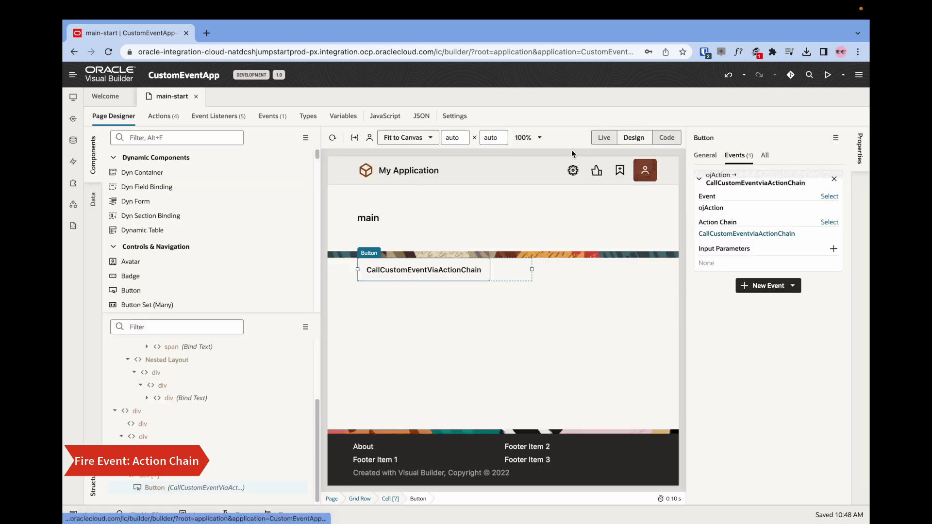
left_click(603, 138)
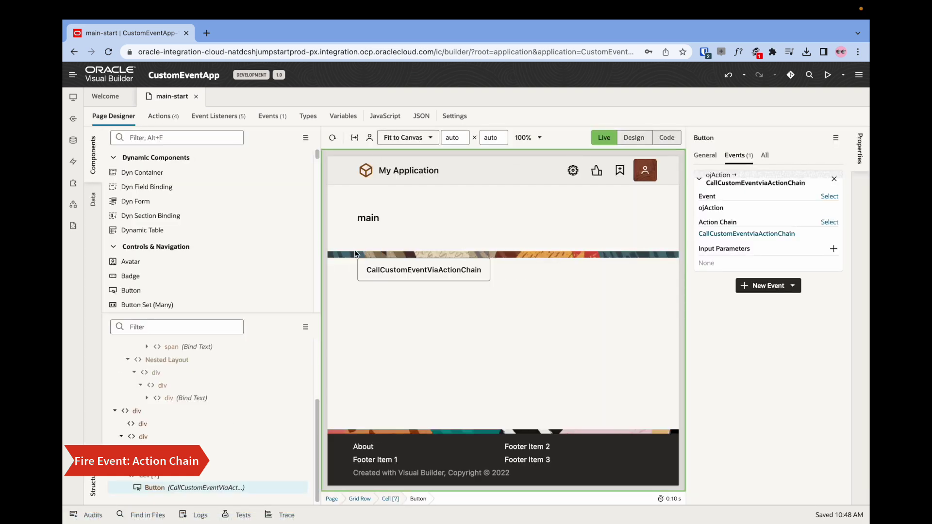
left_click(471, 272)
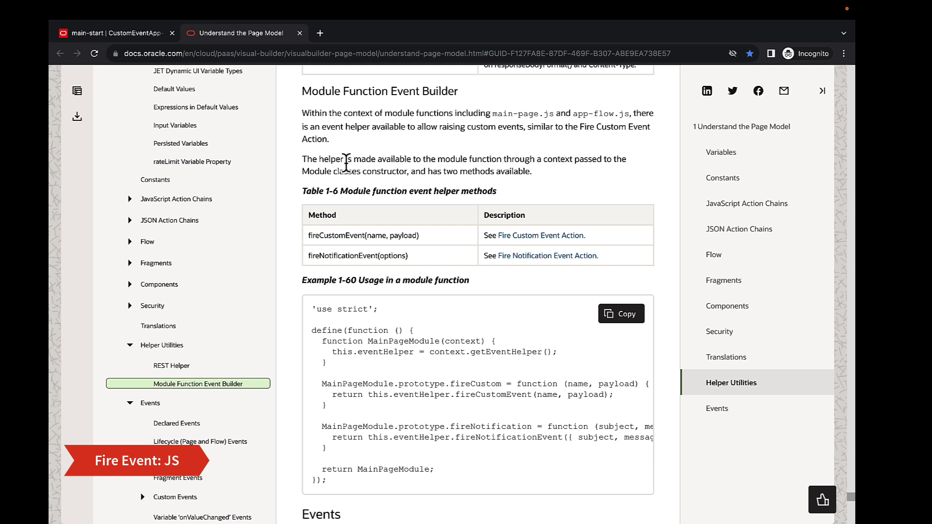
- Read the docs on the event helper's fireCustomEvent method and the fireCustom sample module code
left_click_drag(324, 160, 451, 160)
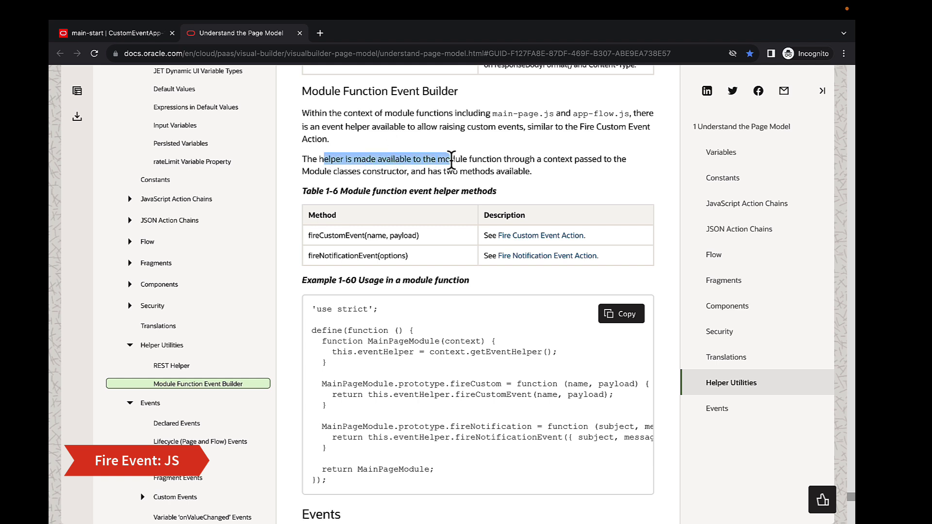
left_click(563, 164)
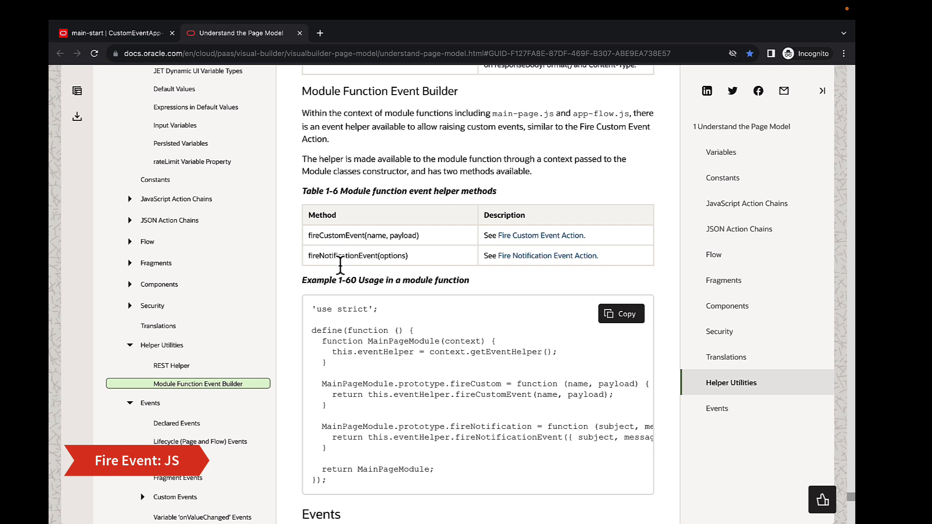
left_click_drag(308, 236, 435, 245)
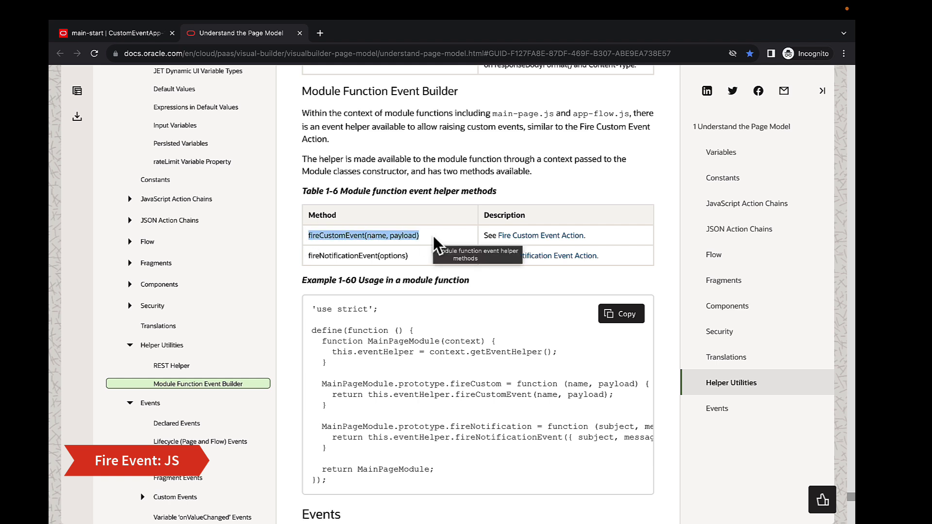
left_click(430, 230)
left_click_drag(320, 336, 355, 410)
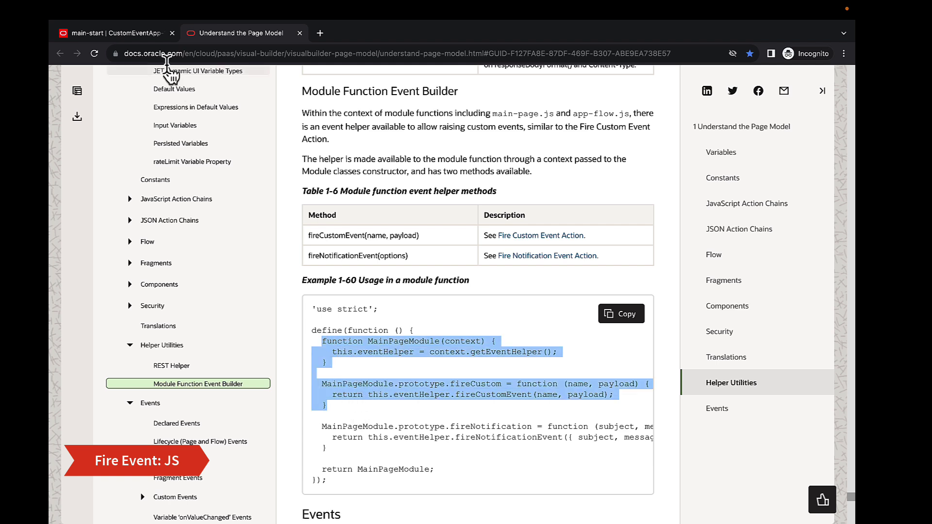
left_click(148, 33)
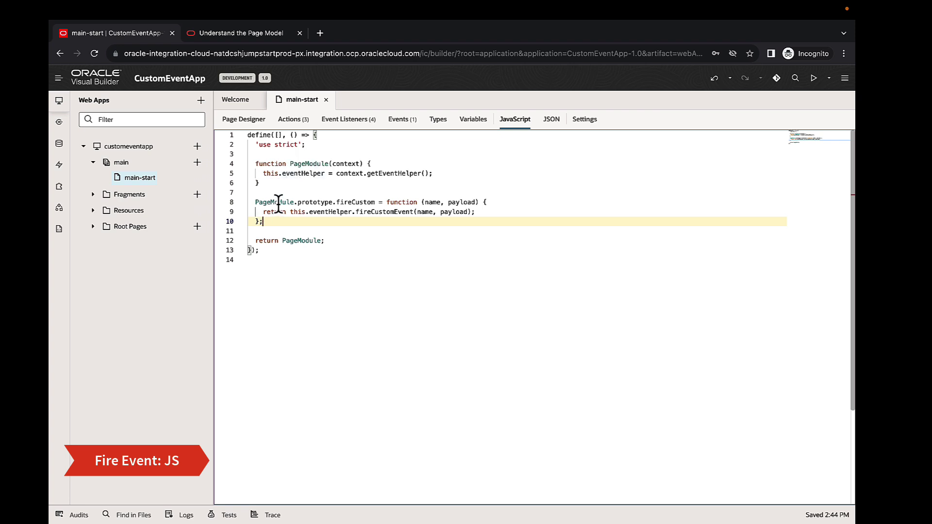
- Highlight PageModule in main-start's JavaScript, then show the CallCustomEventViaJavaScript button in the layout
double_click(301, 163)
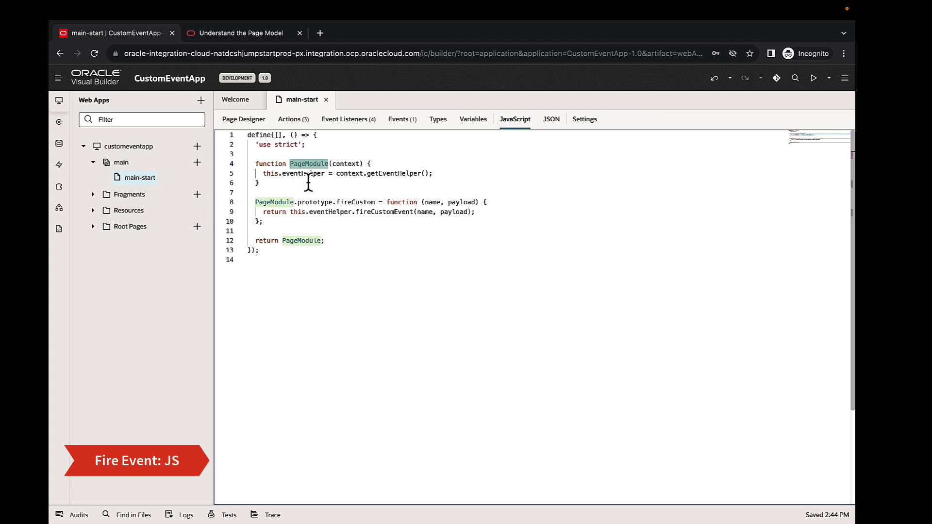
left_click(252, 120)
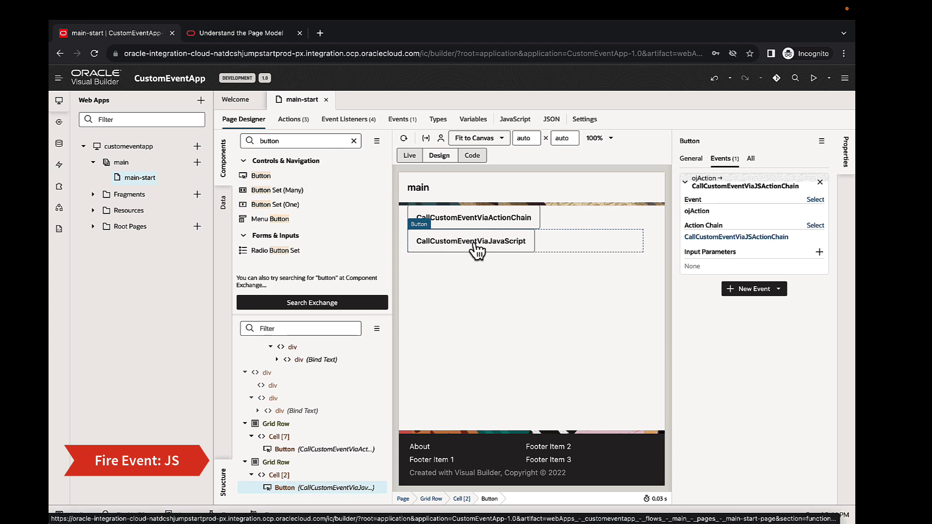
- Check that CallCustomEventViaJSActionChain's Call Function passes CustomEvent and its payload to fireCustom
left_click(714, 237)
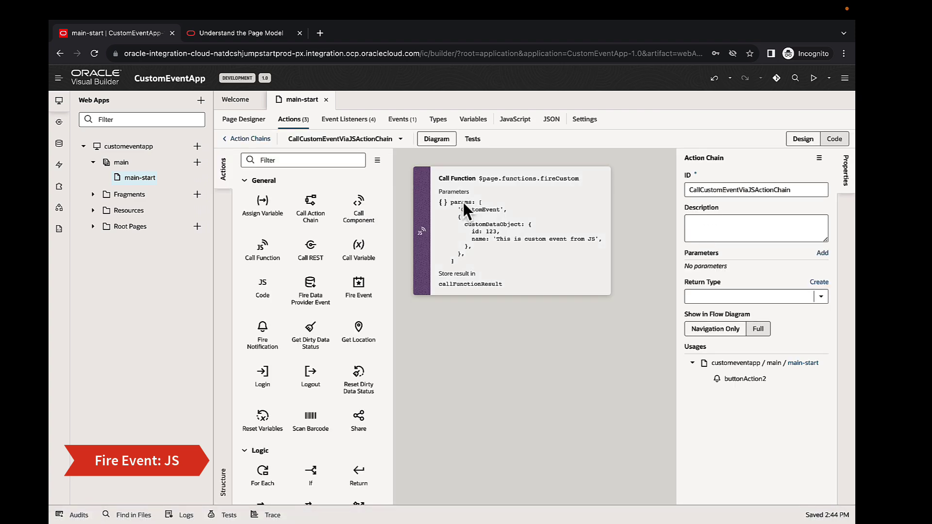
left_click(566, 216)
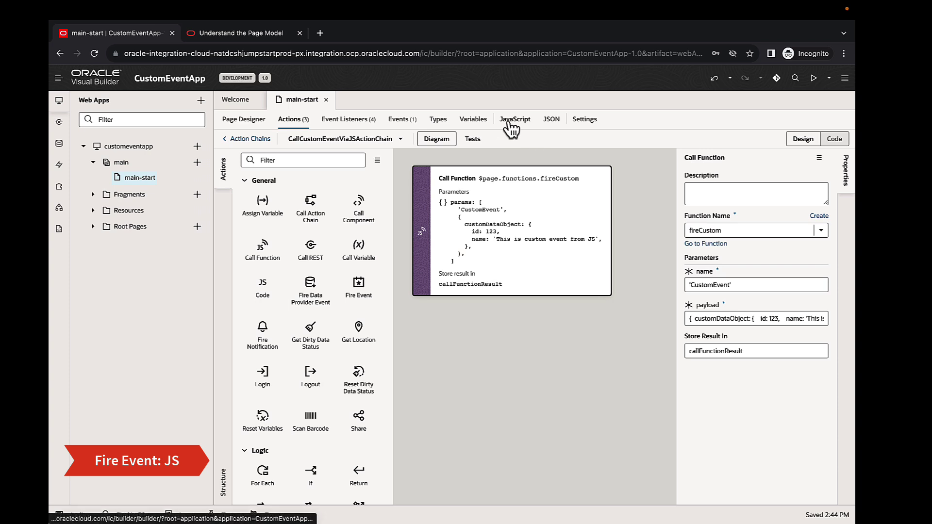
mouse_move(740, 319)
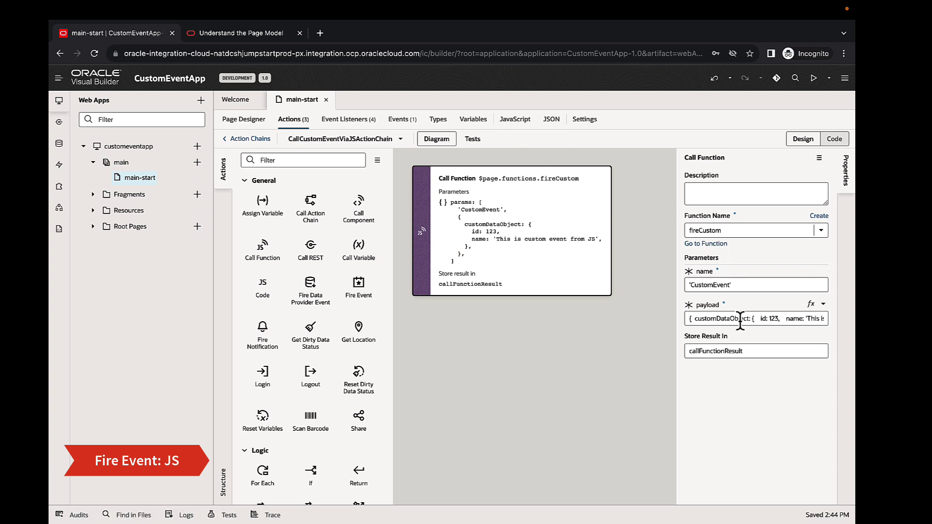
left_click_drag(746, 319, 823, 318)
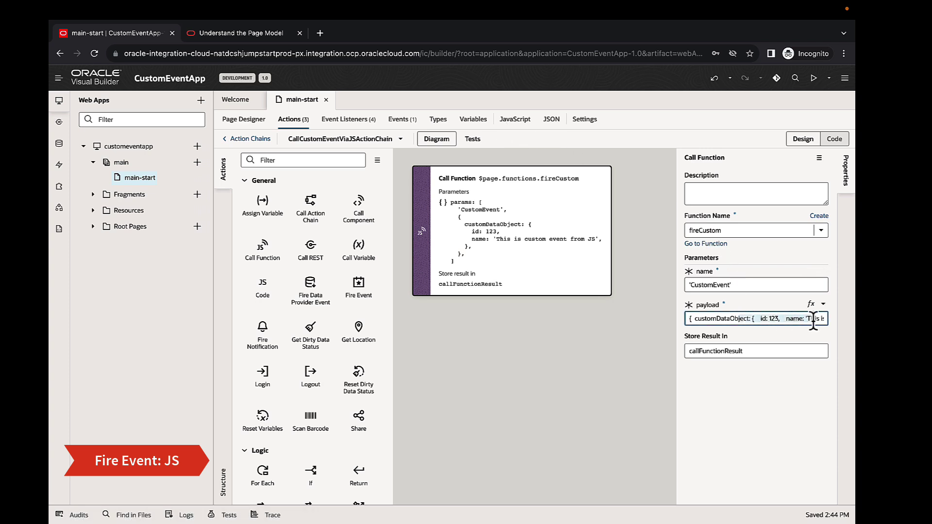
left_click(661, 348)
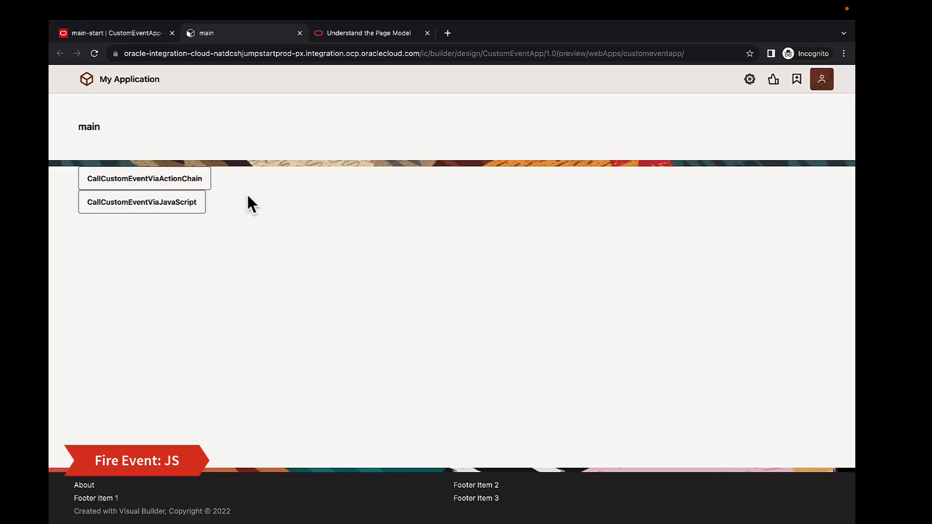
- Press both preview buttons, producing the action-chain toast and '123: This is custom event from JS'
left_click(167, 183)
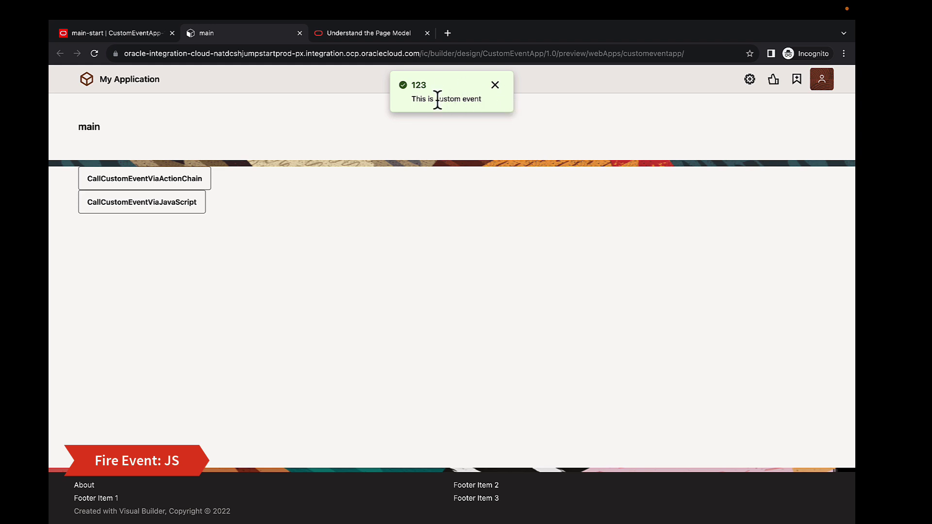
left_click(146, 211)
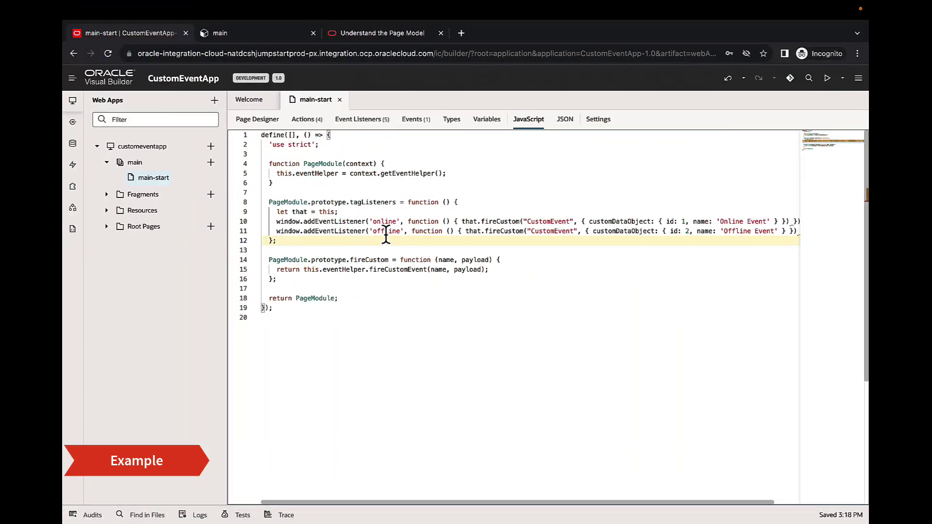
left_click(390, 281)
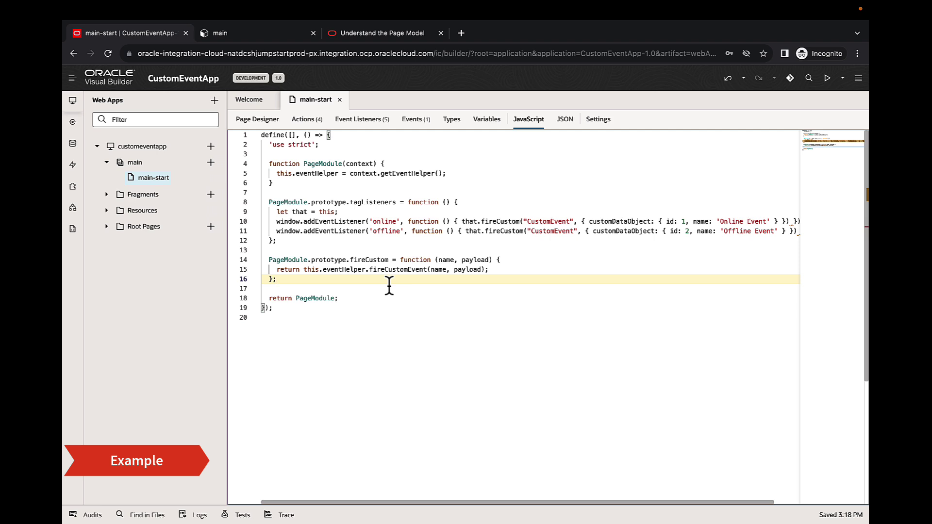
double_click(378, 202)
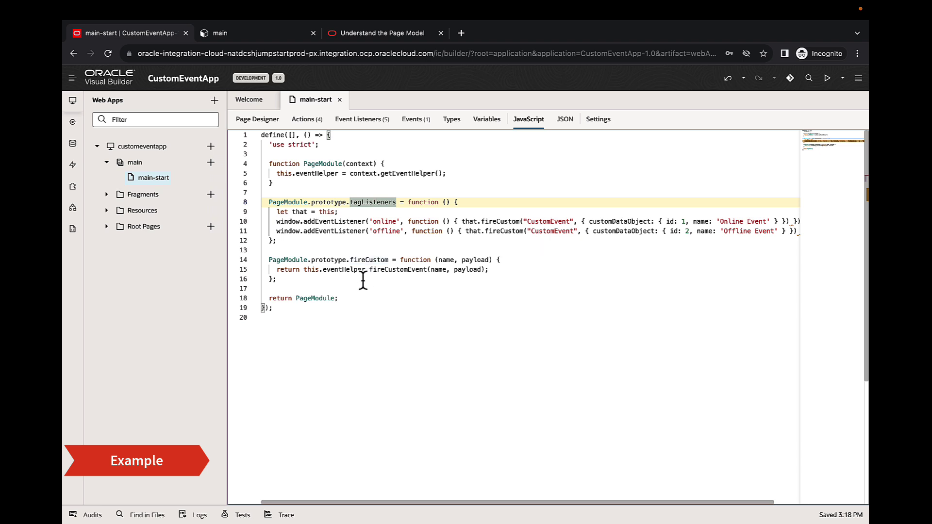
left_click(370, 127)
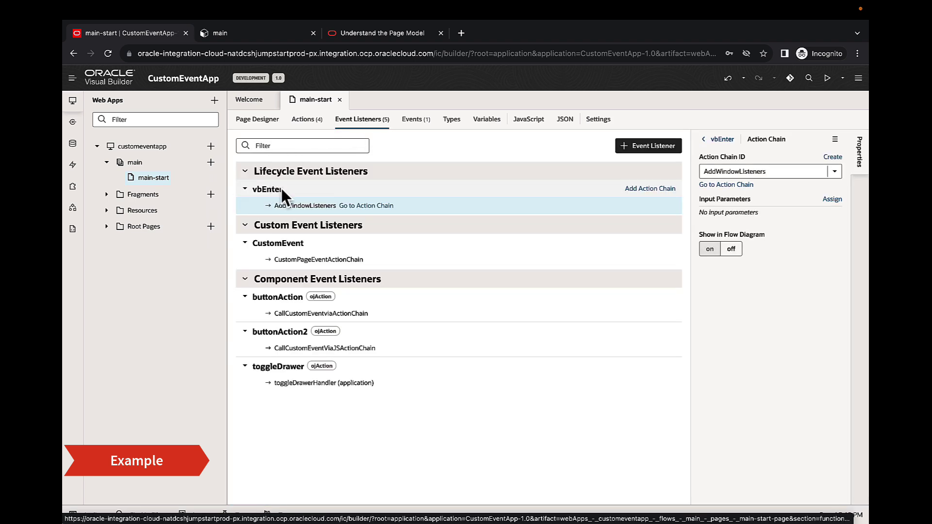
left_click(355, 207)
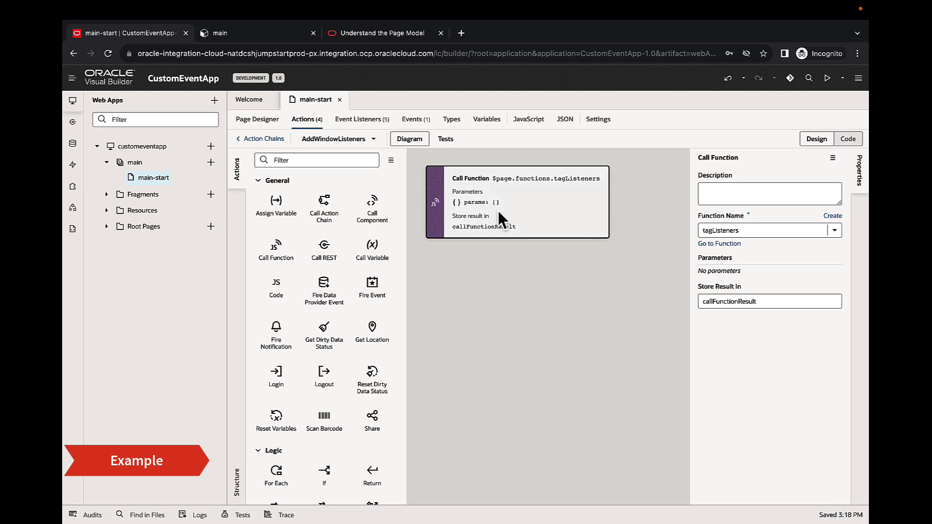
left_click(710, 243)
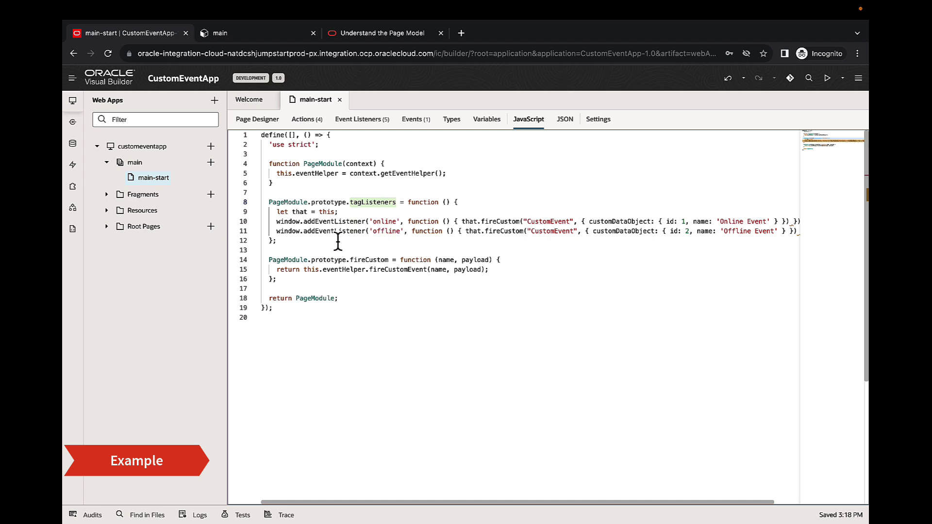
- Set DevTools Network throttling to Offline so the preview shows an 'Offline Event' notification
left_click(335, 242)
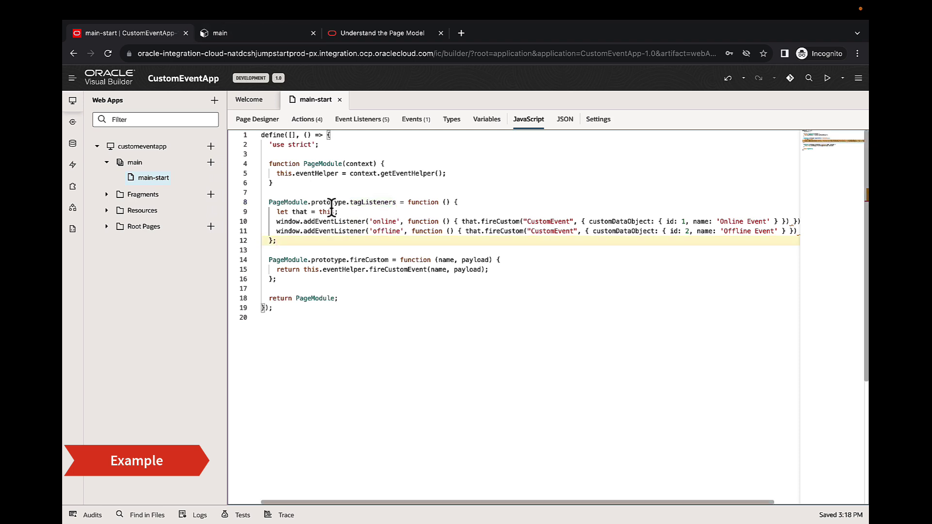
left_click(279, 31)
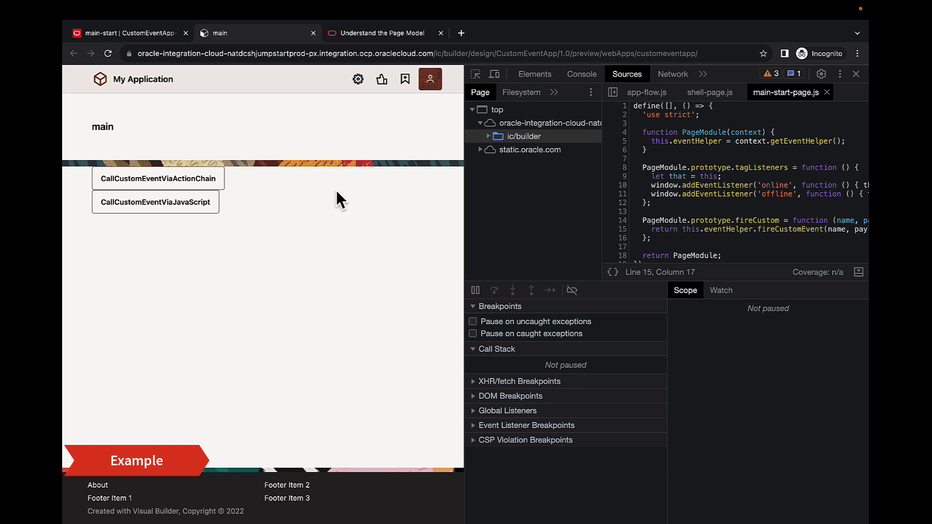
left_click(673, 74)
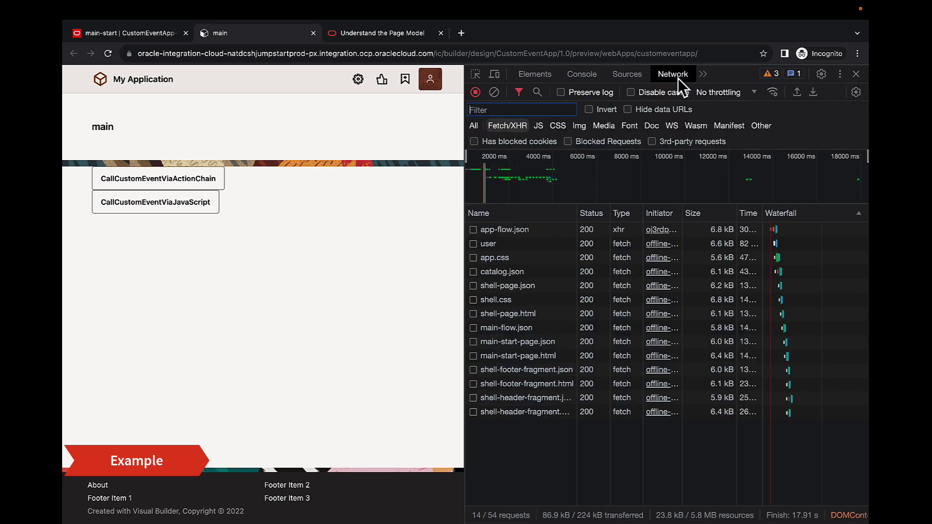
left_click(730, 93)
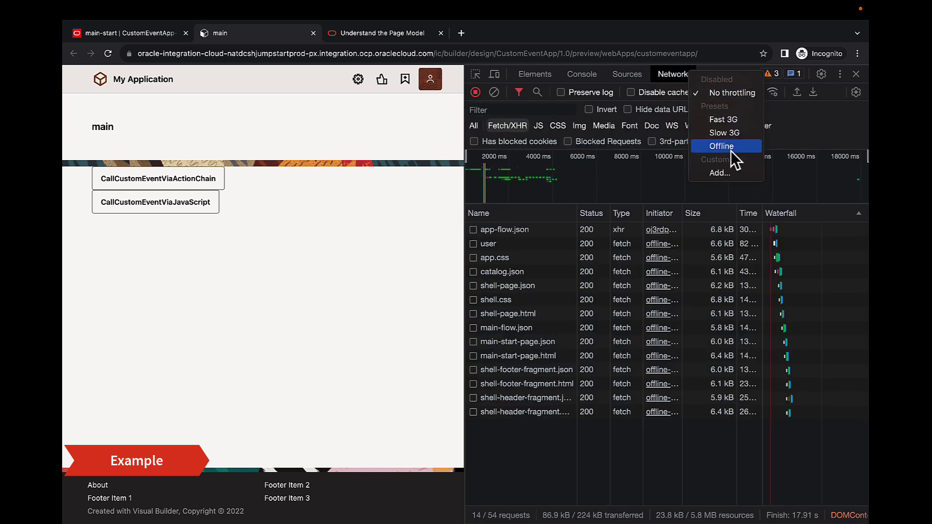
left_click(730, 147)
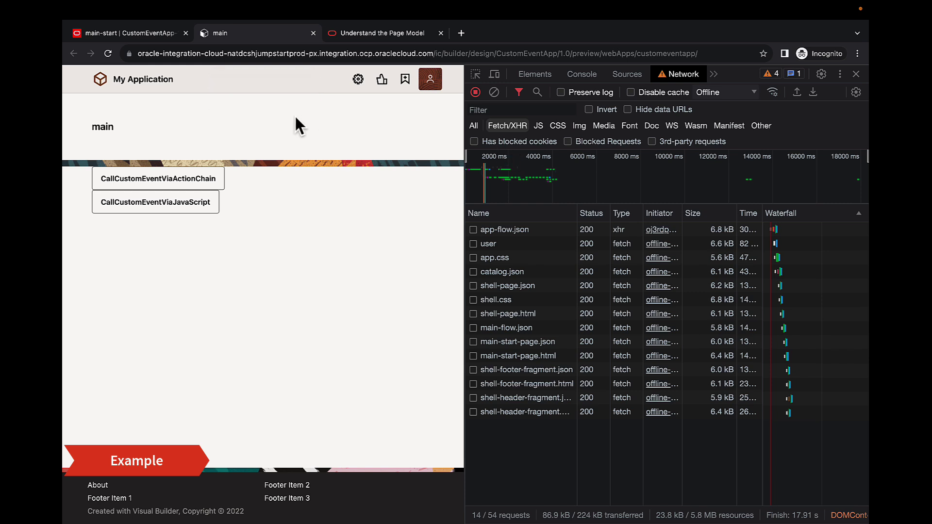
- Restore No throttling to raise 'Online Event', then return to main-start's JavaScript
left_click(712, 94)
left_click(728, 44)
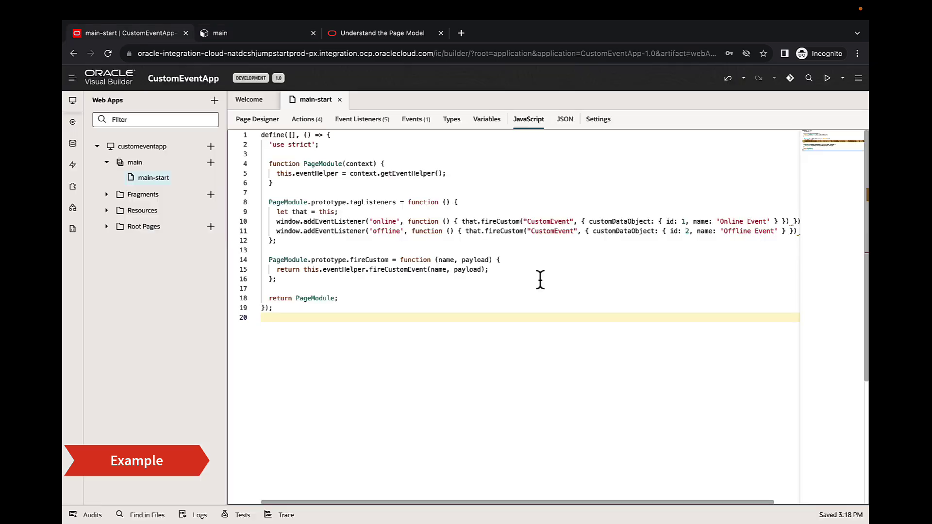
left_click(541, 281)
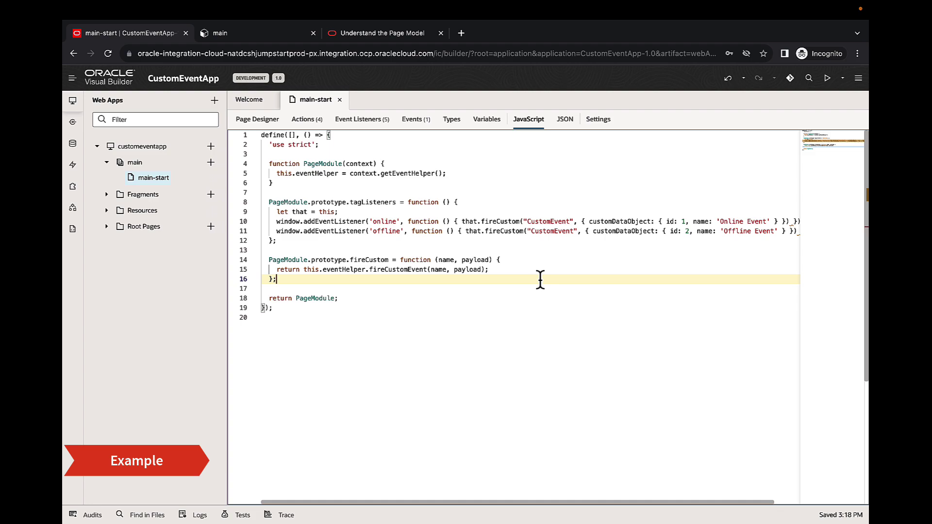